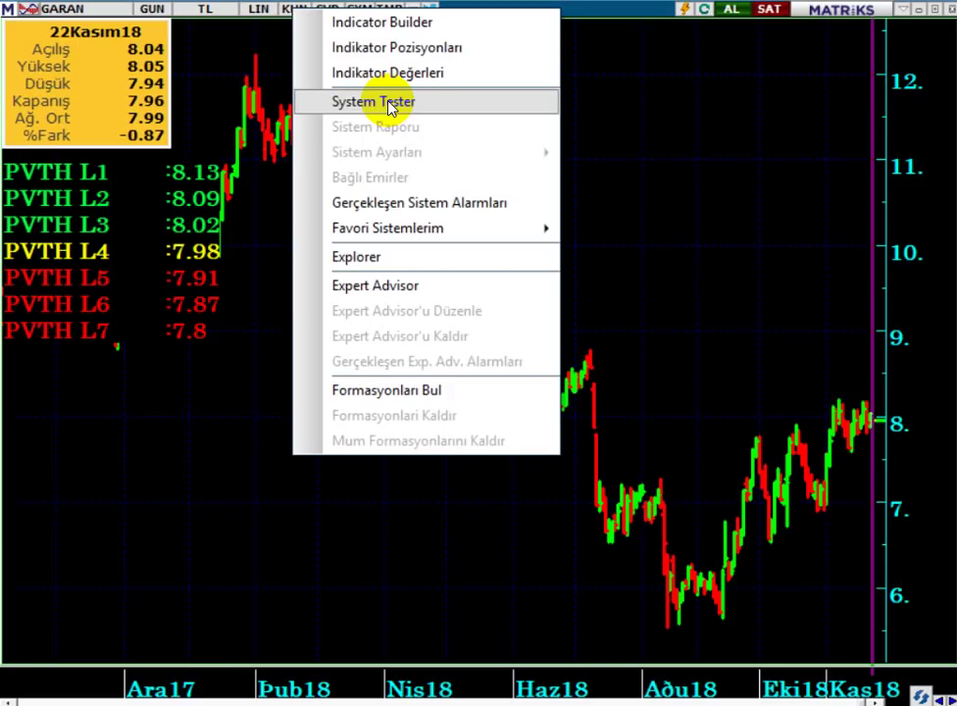
Step: Open System Tester from the chart and clear all saved simulation reports
{"action": "left_click", "coordinate": [390, 104]}
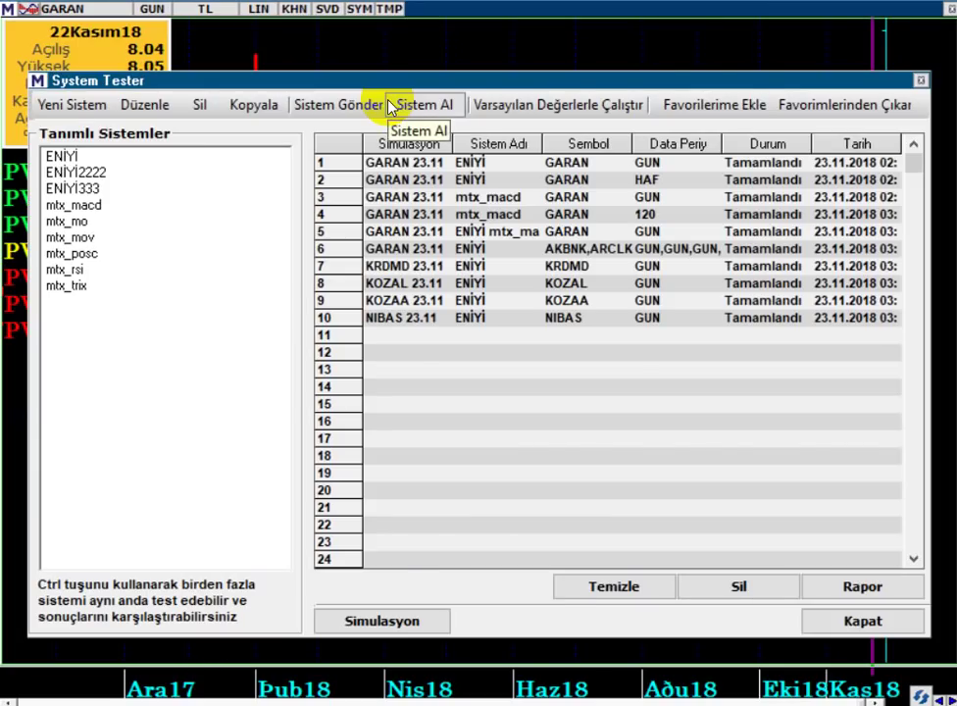
{"action": "left_click_drag", "start_coordinate": [424, 82], "coordinate": [396, 53]}
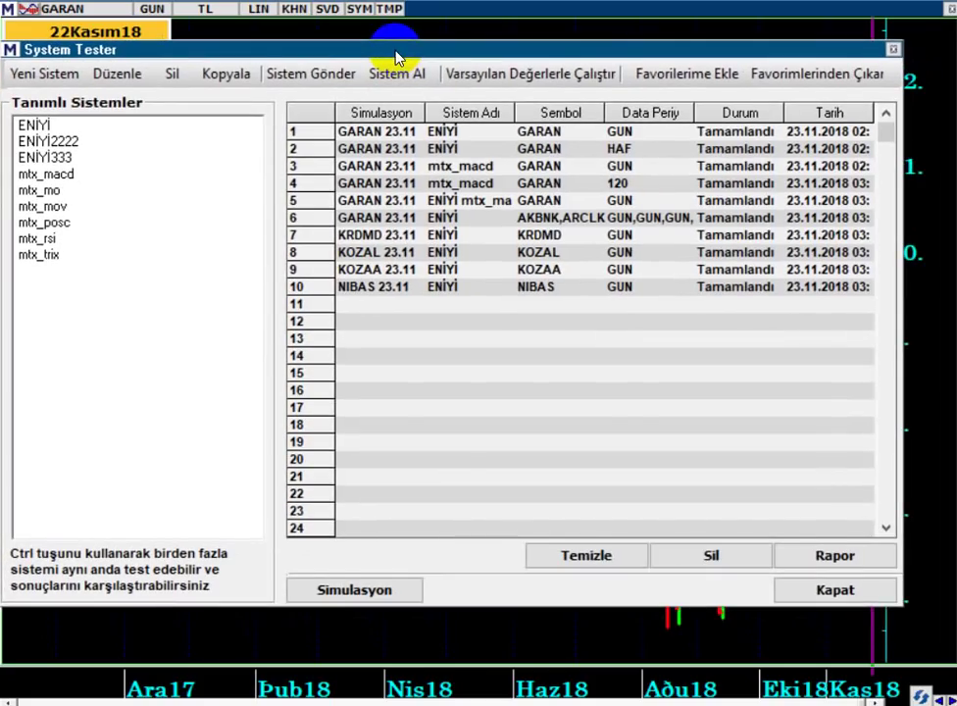
{"action": "left_click", "coordinate": [603, 559]}
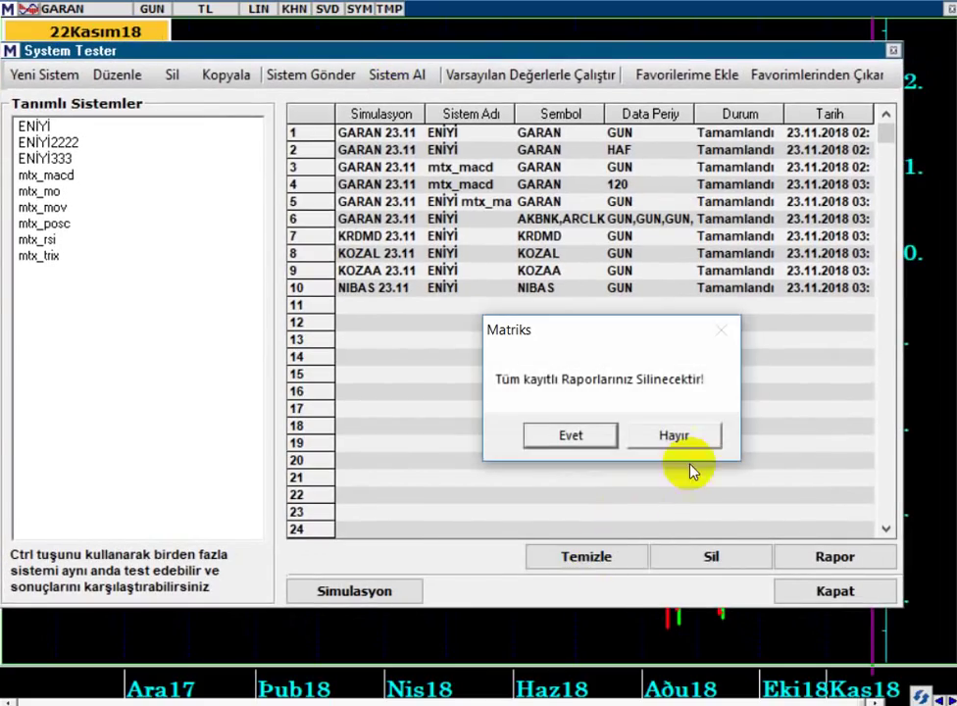
{"action": "left_click", "coordinate": [593, 437]}
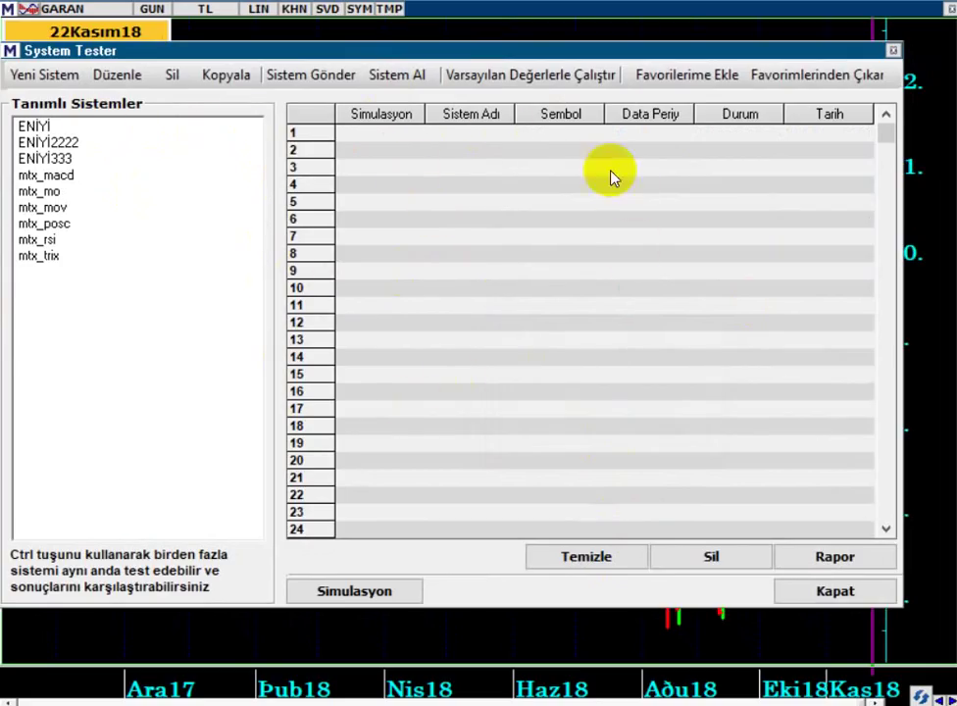
Step: Start a new trading system and replace its placeholder name with a first name
{"action": "left_click", "coordinate": [66, 75]}
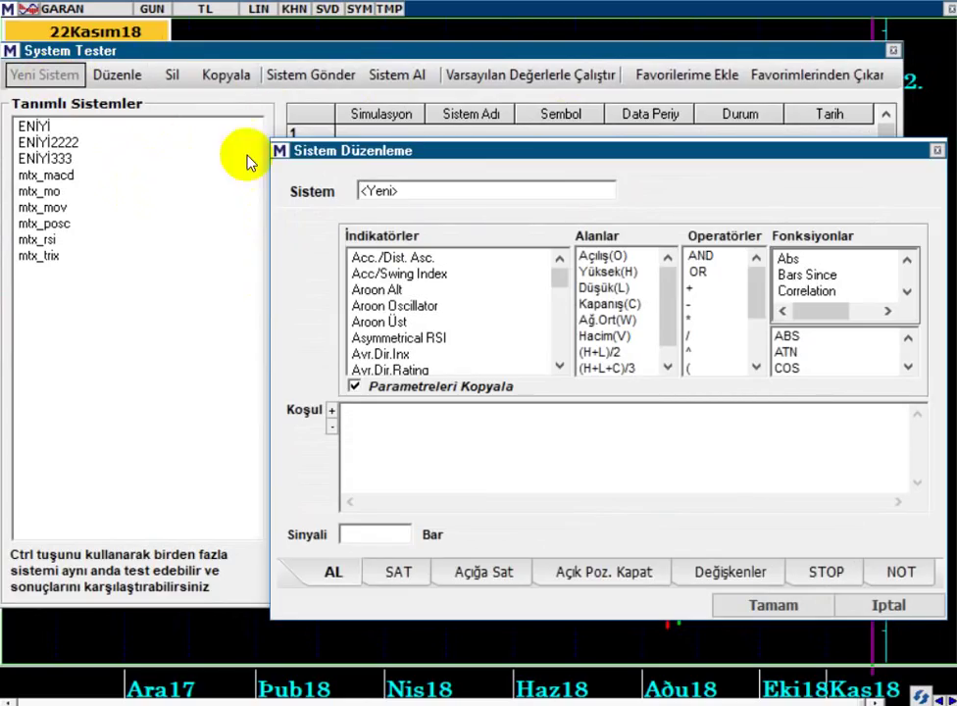
{"action": "left_click_drag", "start_coordinate": [438, 150], "coordinate": [277, 109]}
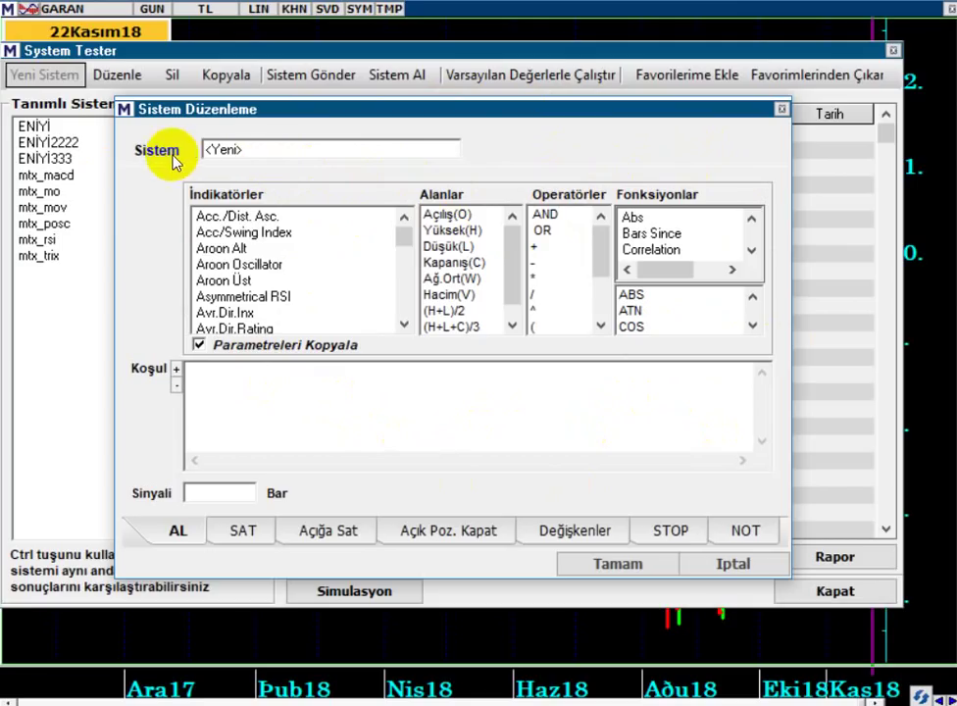
{"action": "left_click", "coordinate": [248, 149]}
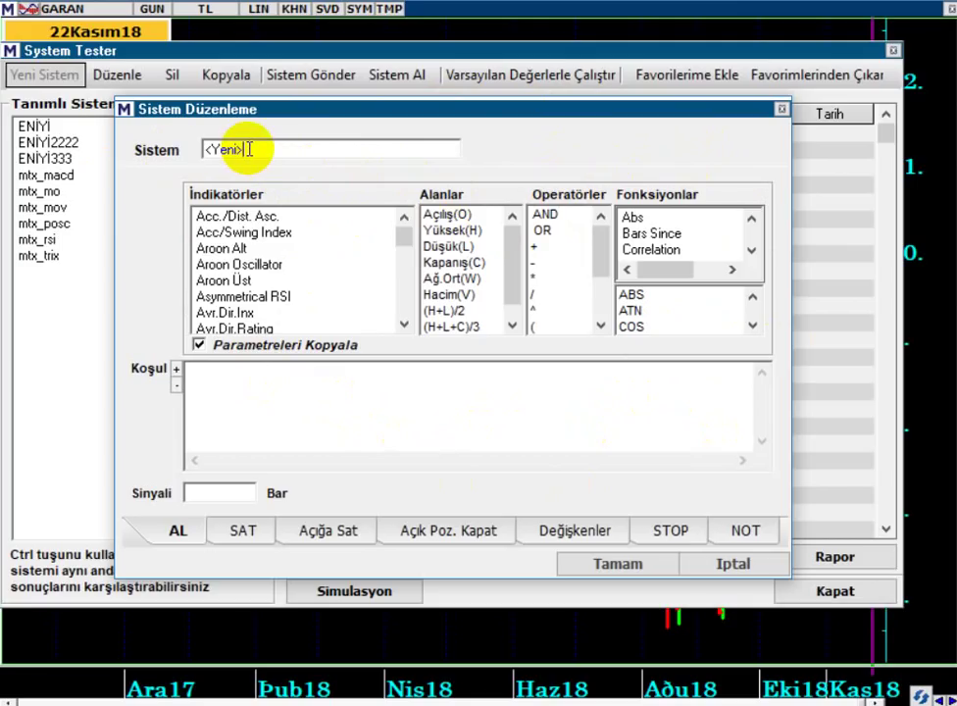
{"action": "key", "text": "BackSpace"}
{"action": "key", "text": "BackSpace"}
{"action": "key", "text": "BackSpace"}
{"action": "key", "text": "BackSpace"}
{"action": "key", "text": "BackSpace"}
{"action": "key", "text": "BackSpace"}
{"action": "type", "text": "HALUK"}
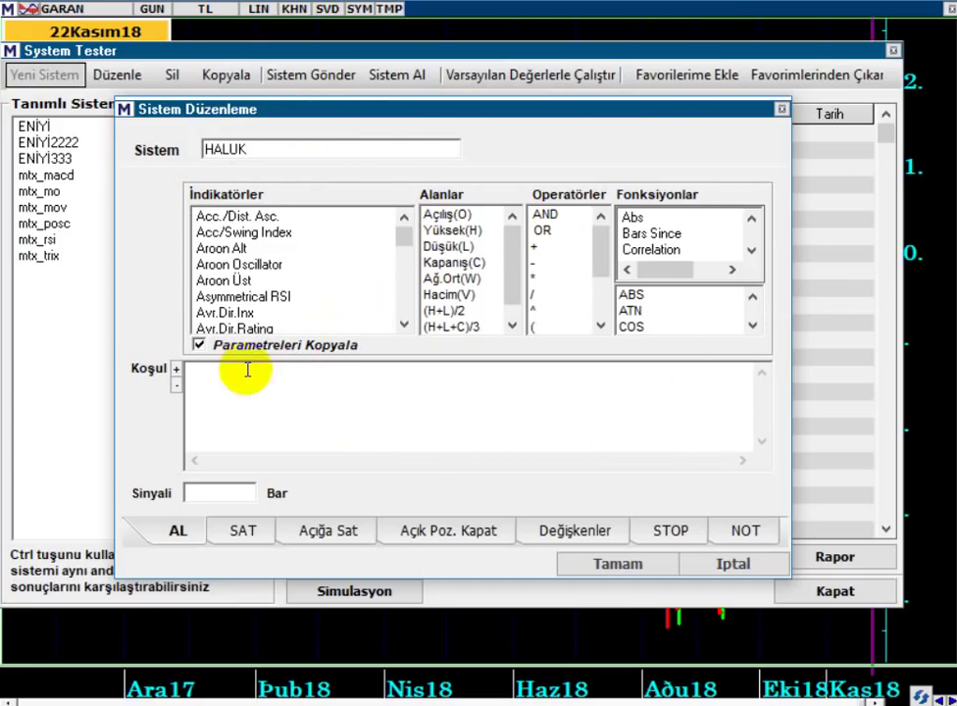
Step: Look through the new system's AL, SAT and Değişkenler settings, and discard the system without saving
{"action": "left_click", "coordinate": [178, 534]}
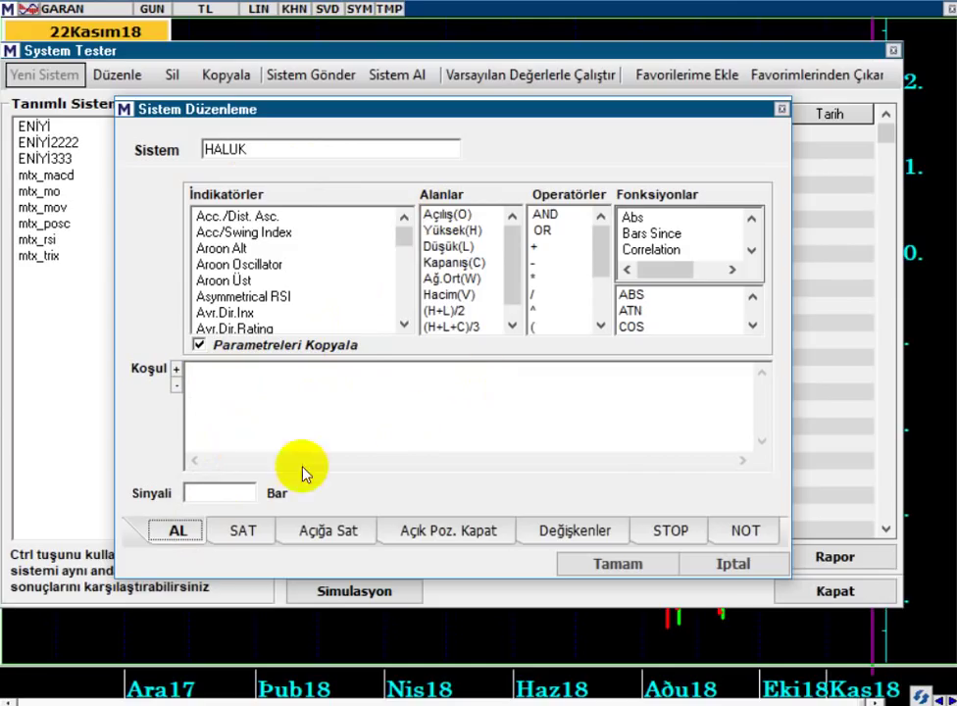
{"action": "left_click", "coordinate": [241, 530]}
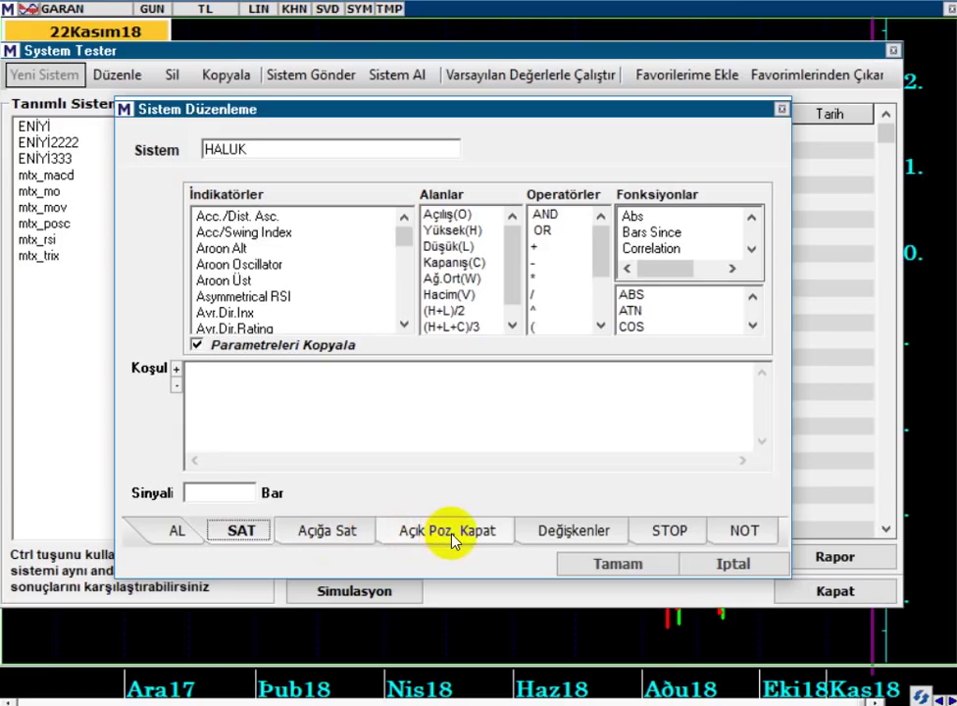
{"action": "left_click", "coordinate": [562, 538]}
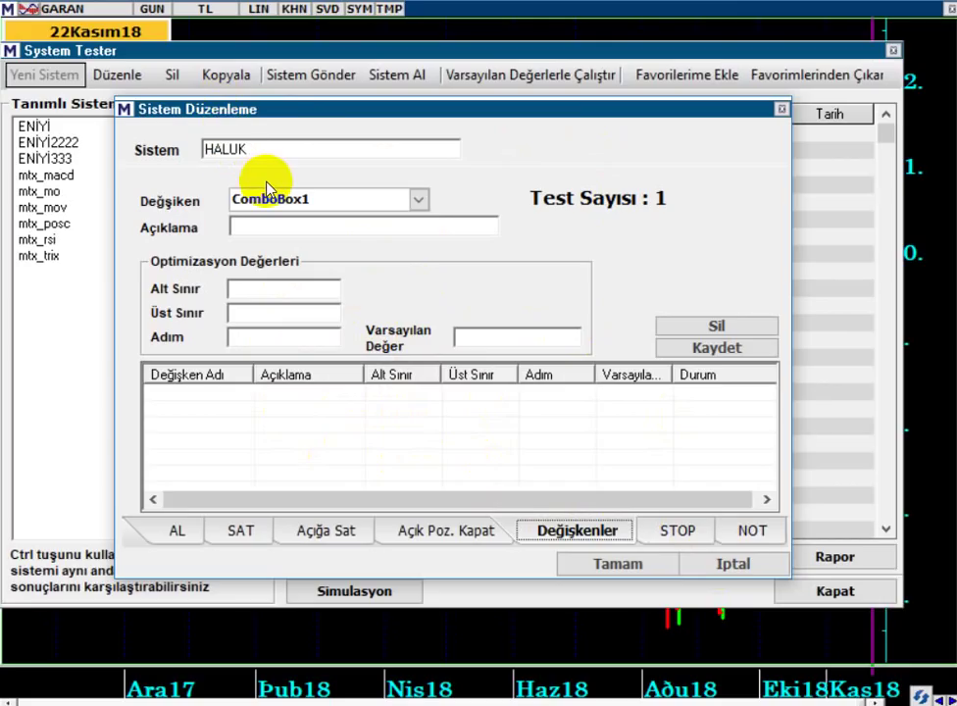
{"action": "left_click", "coordinate": [709, 567]}
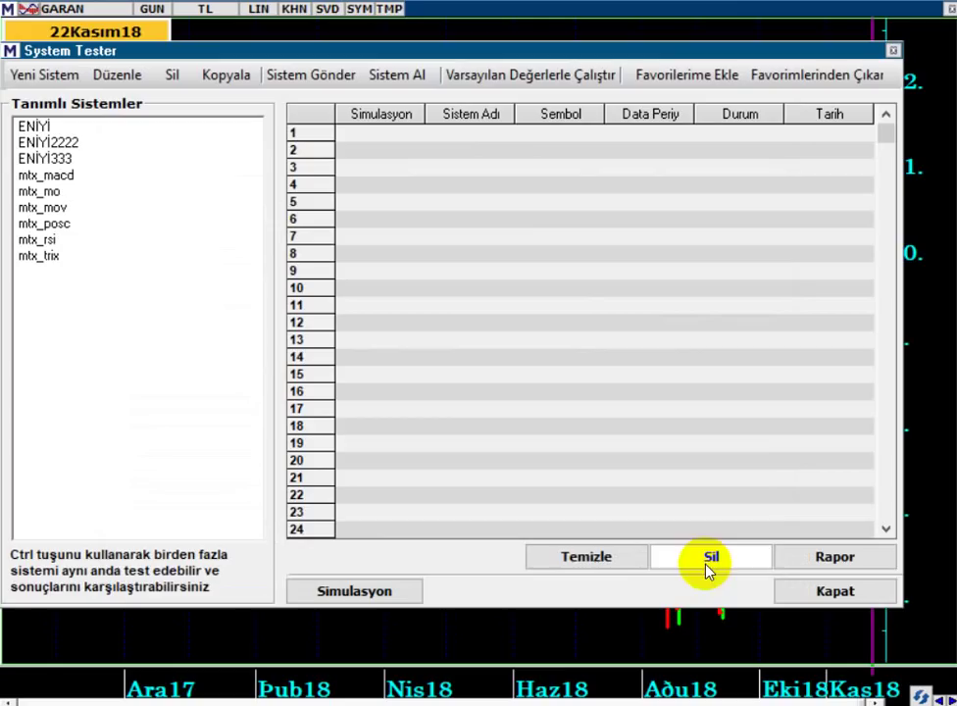
Step: Open the ENİYİ system and examine its buy and sell conditions, optimization variables, note and stop settings, closing it without edits
{"action": "double_click", "coordinate": [35, 132]}
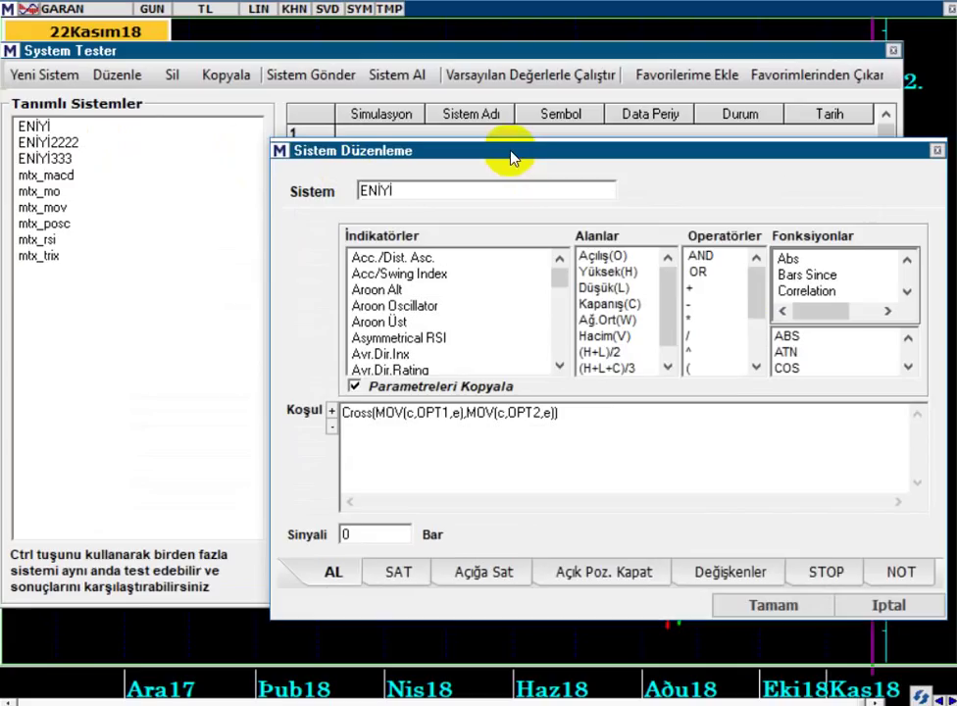
{"action": "left_click_drag", "start_coordinate": [512, 155], "coordinate": [355, 104]}
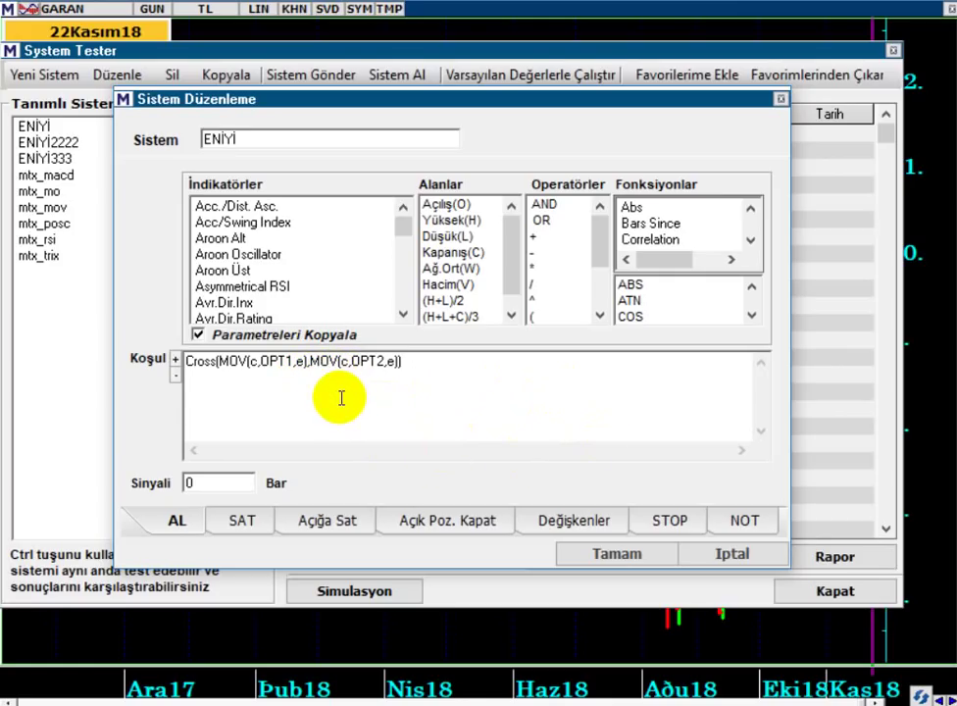
{"action": "left_click", "coordinate": [250, 522]}
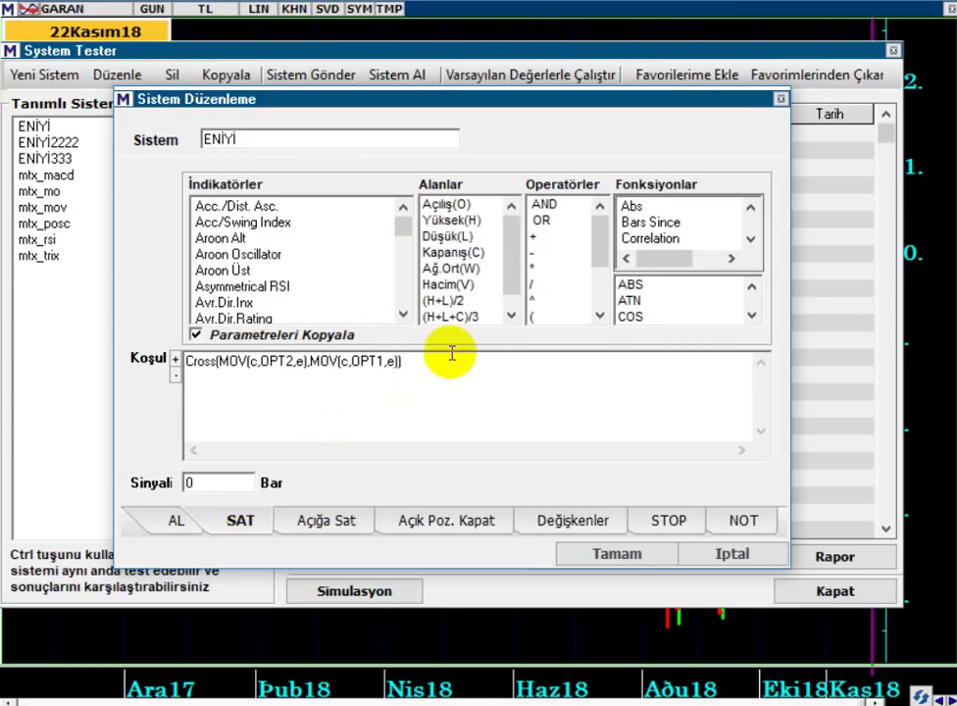
{"action": "left_click", "coordinate": [174, 524]}
{"action": "left_click", "coordinate": [233, 519]}
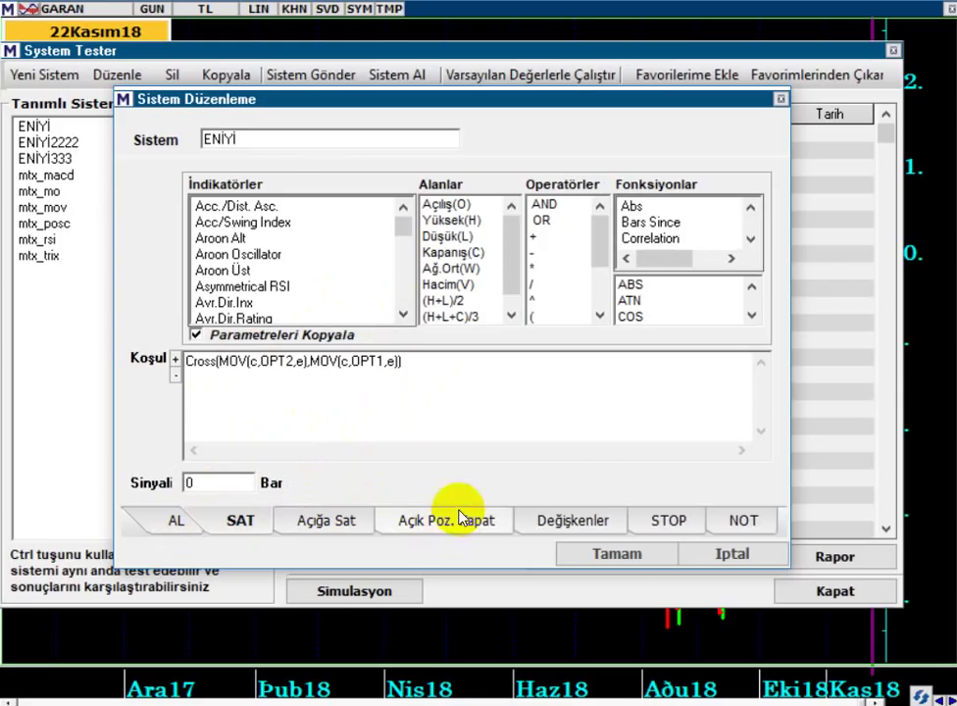
{"action": "left_click", "coordinate": [548, 522]}
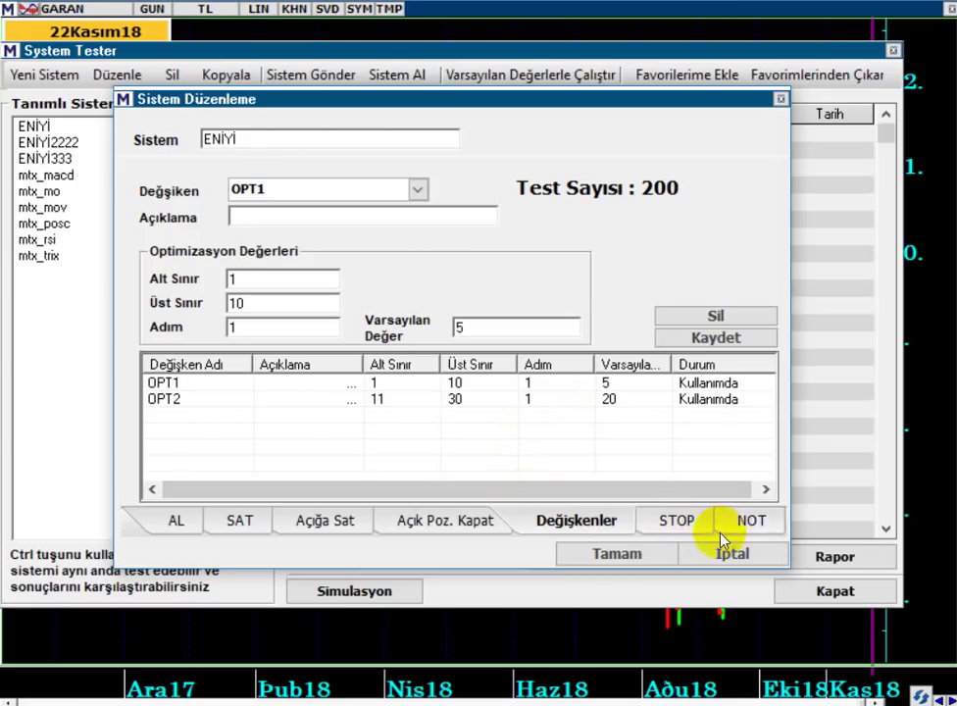
{"action": "left_click", "coordinate": [744, 523]}
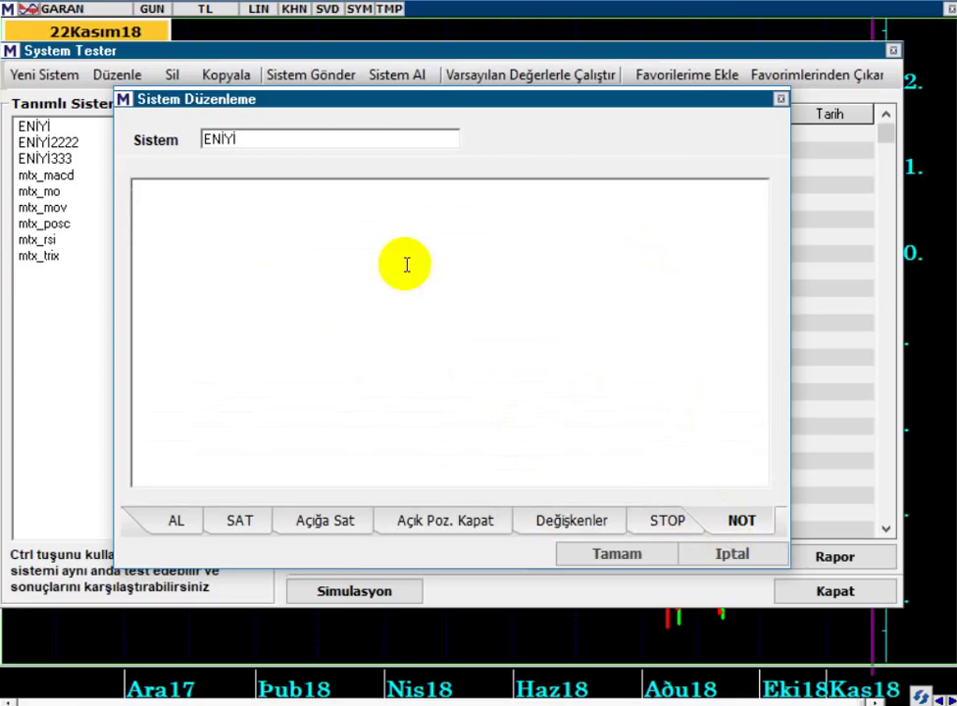
{"action": "left_click", "coordinate": [652, 523]}
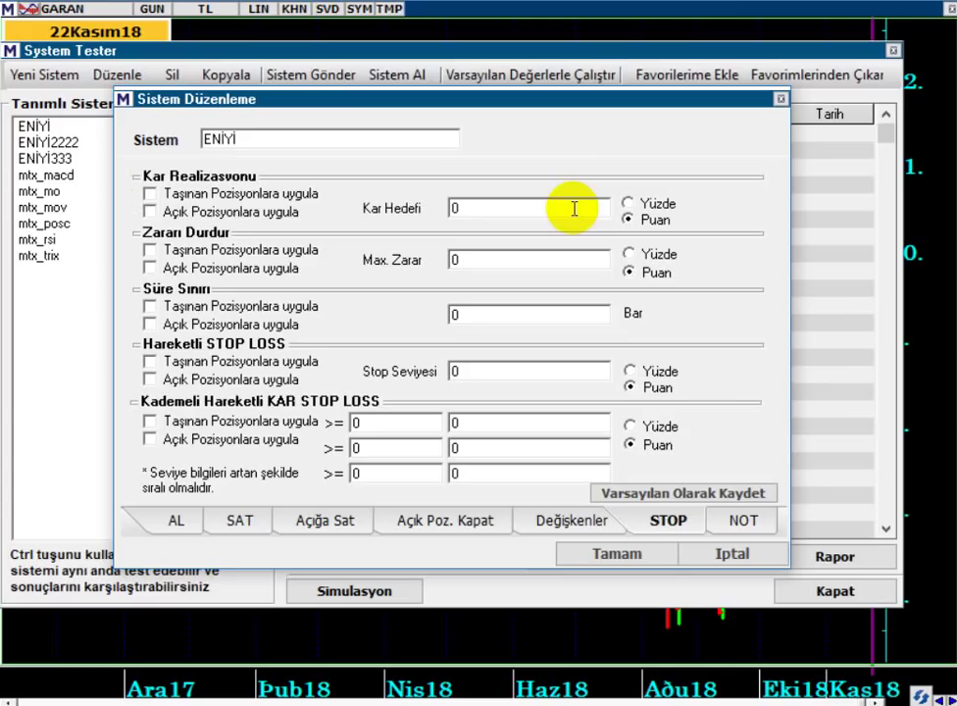
{"action": "left_click", "coordinate": [474, 207]}
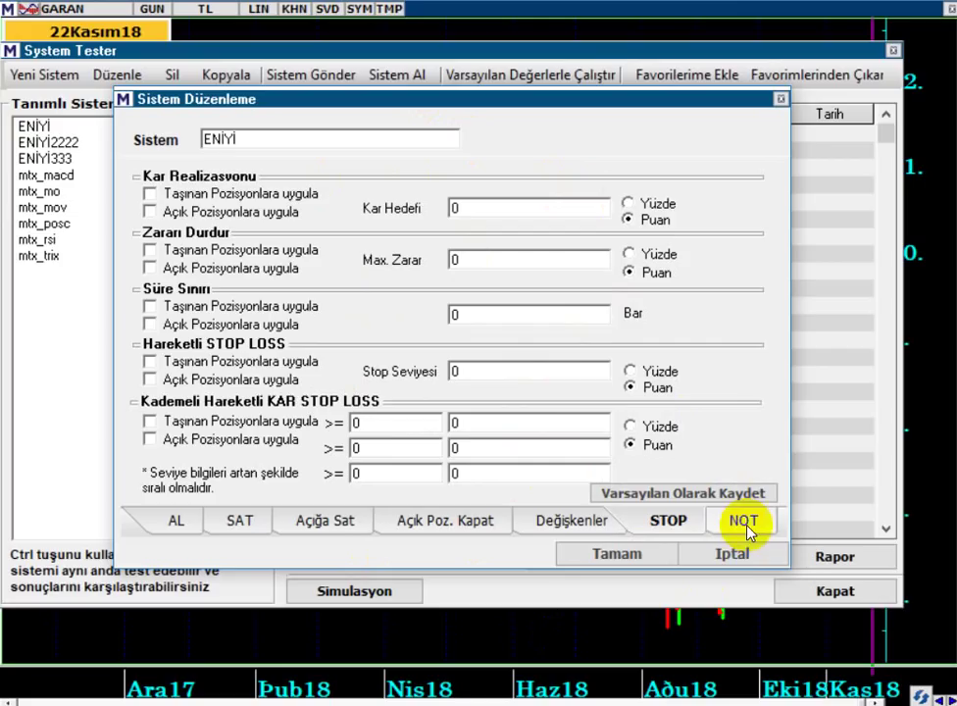
{"action": "left_click", "coordinate": [632, 558]}
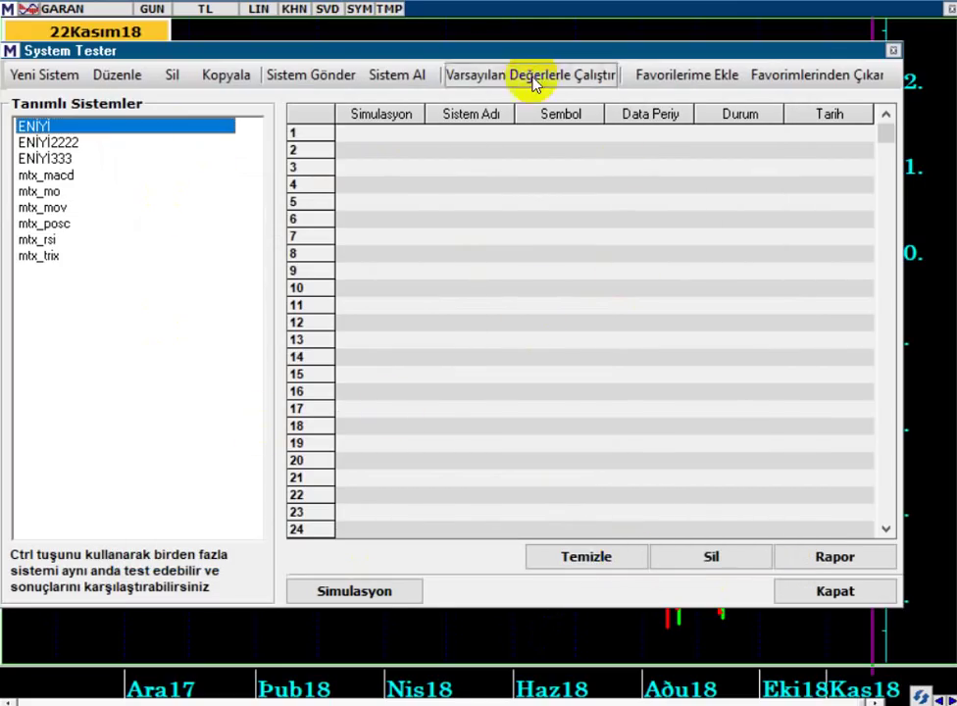
Step: Close System Tester and open it again from the GARAN chart
{"action": "left_click", "coordinate": [448, 47]}
{"action": "left_click_drag", "start_coordinate": [448, 55], "coordinate": [462, 54]}
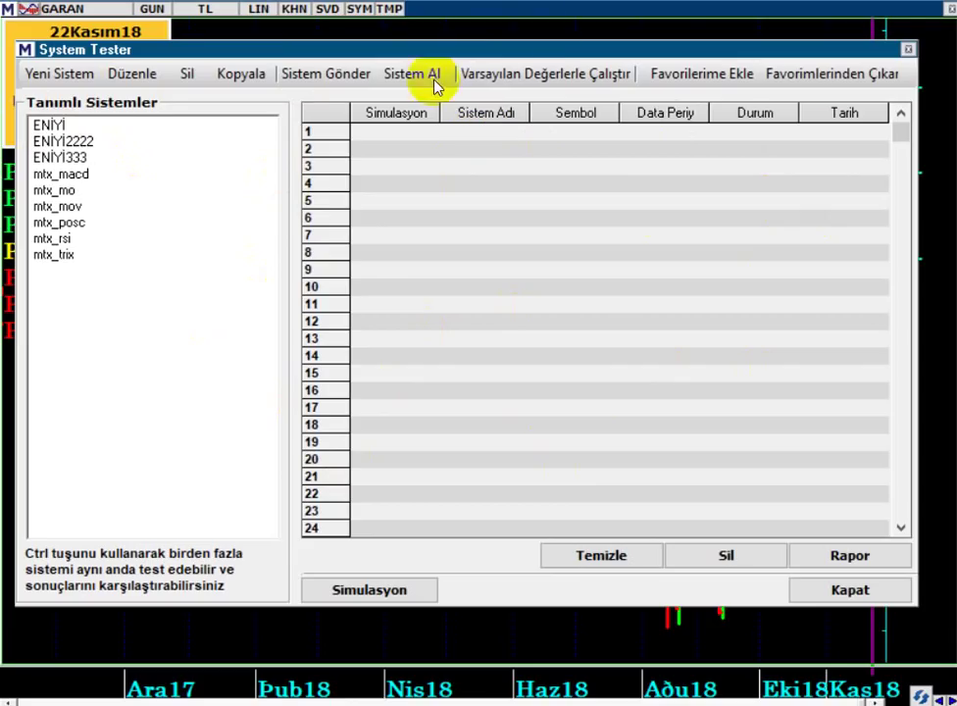
{"action": "left_click", "coordinate": [906, 50]}
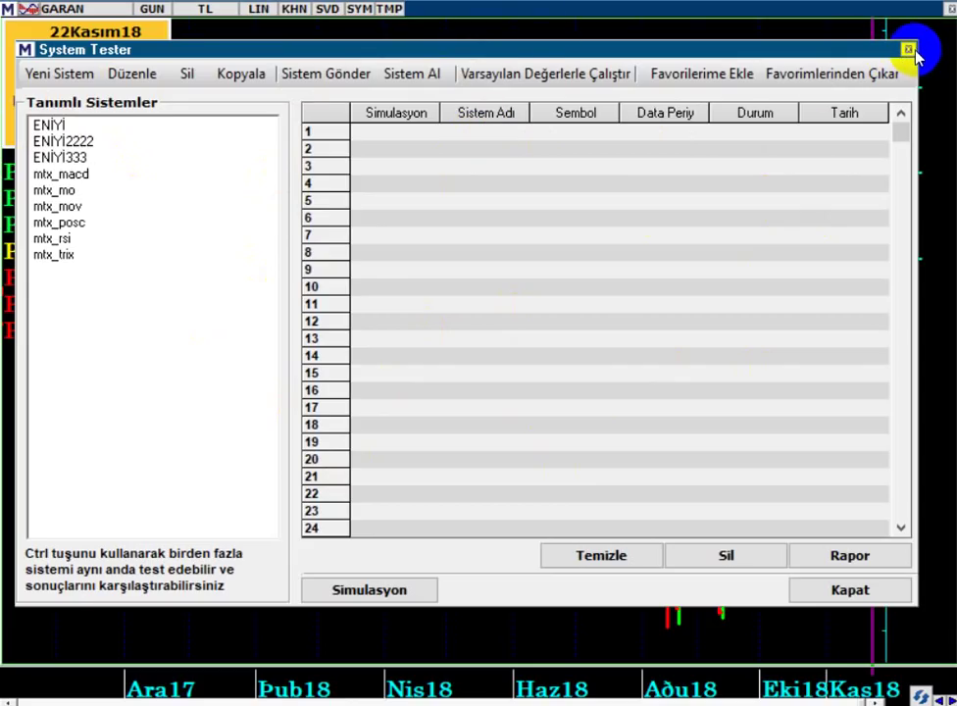
{"action": "left_click", "coordinate": [907, 52]}
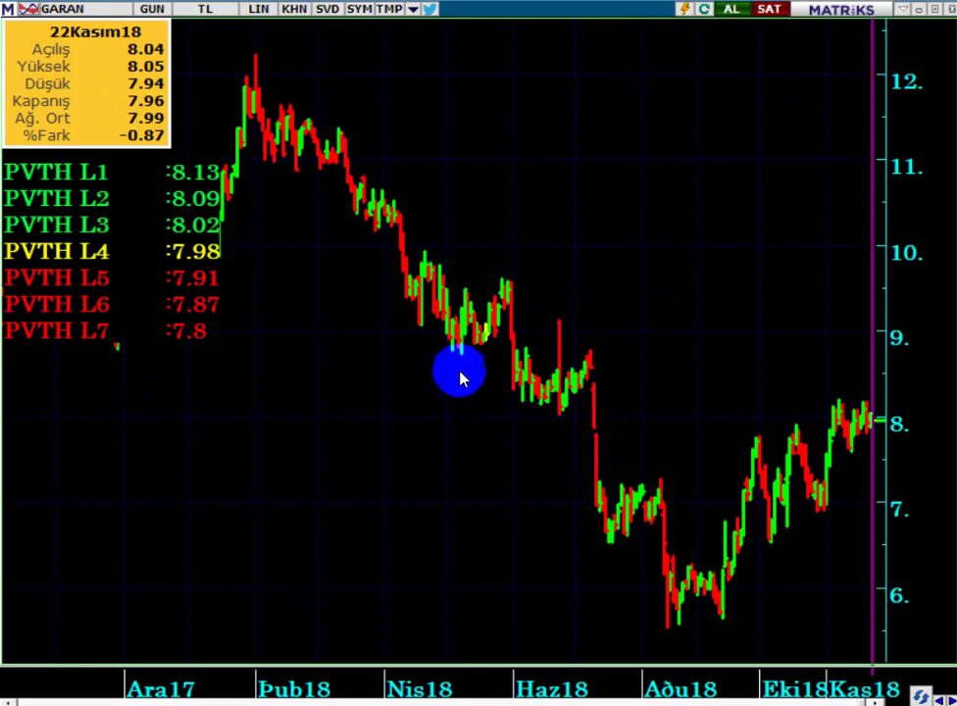
{"action": "left_click", "coordinate": [290, 12]}
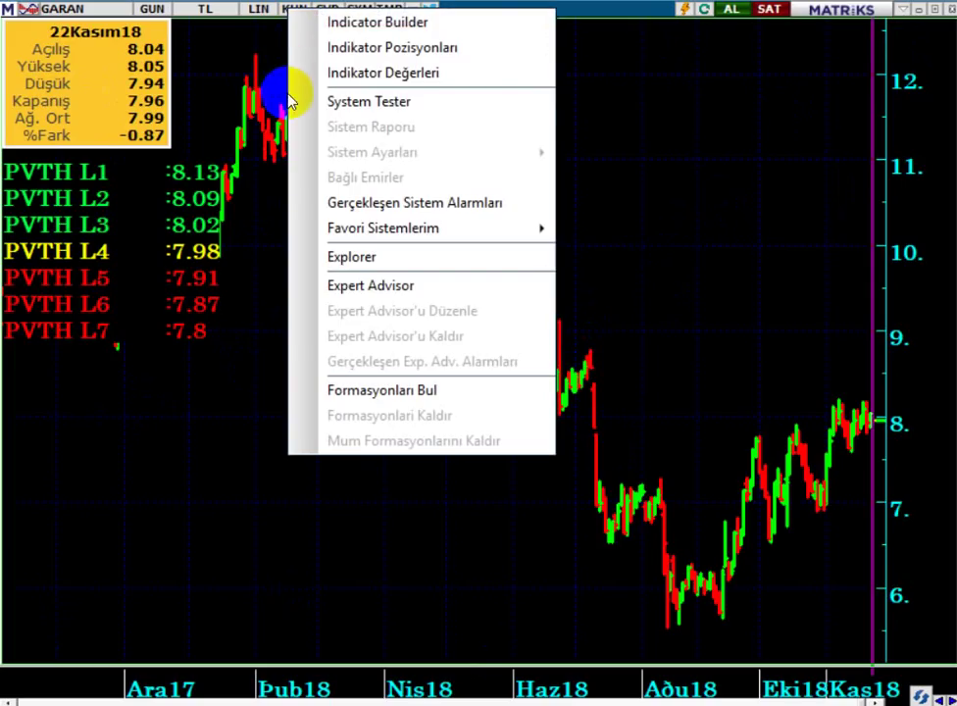
{"action": "left_click", "coordinate": [355, 104]}
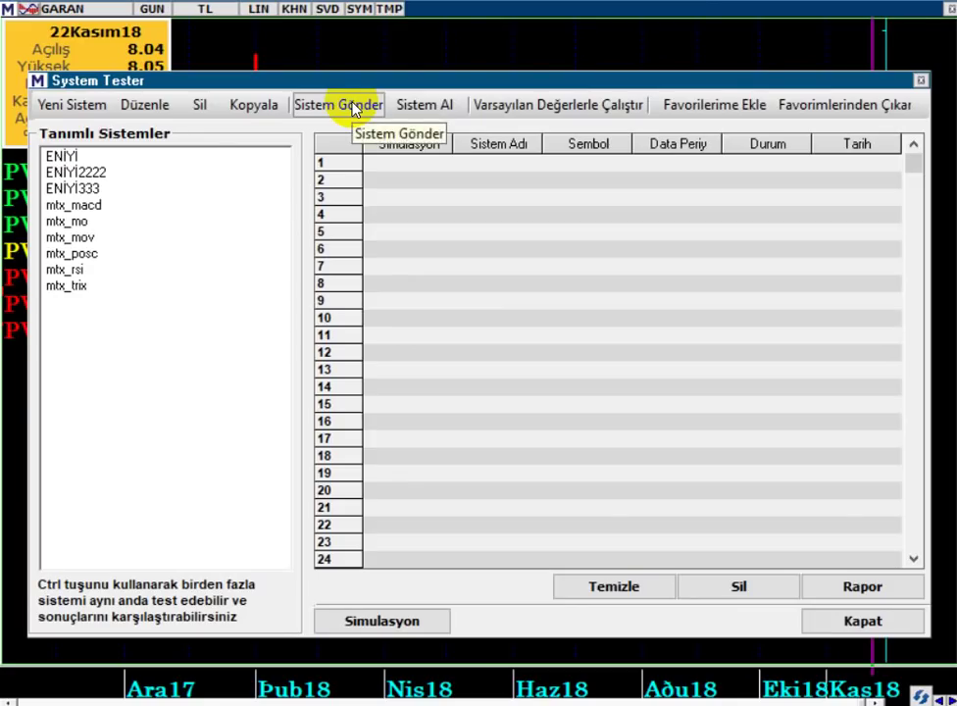
Step: Open the simulation symbol selection for the ENİYİ system and move its window clear over the chart
{"action": "left_click", "coordinate": [68, 159]}
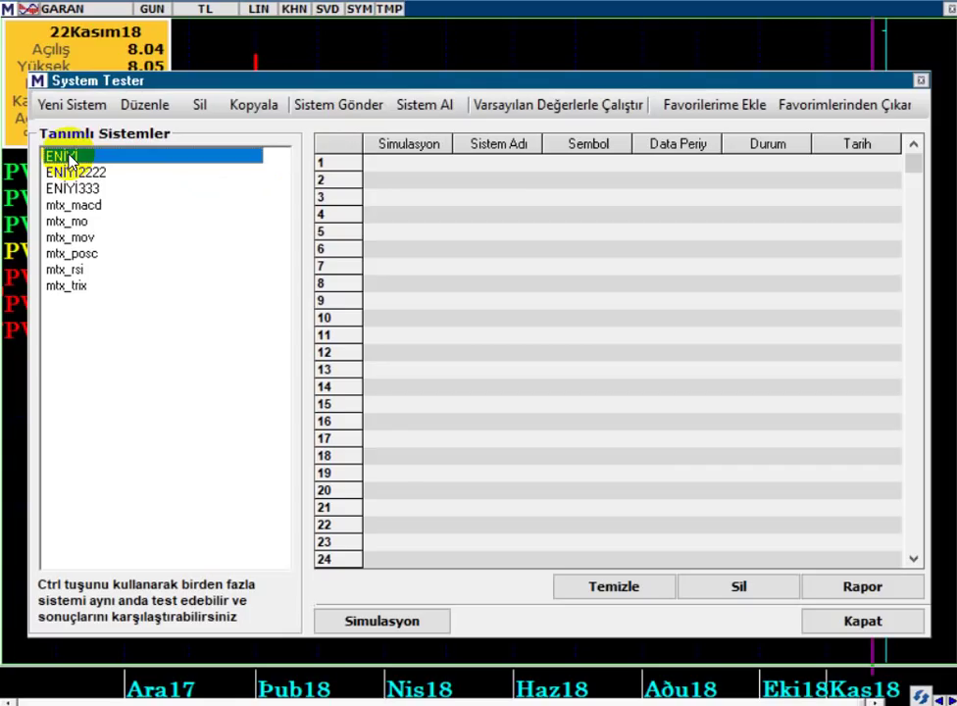
{"action": "left_click", "coordinate": [385, 625]}
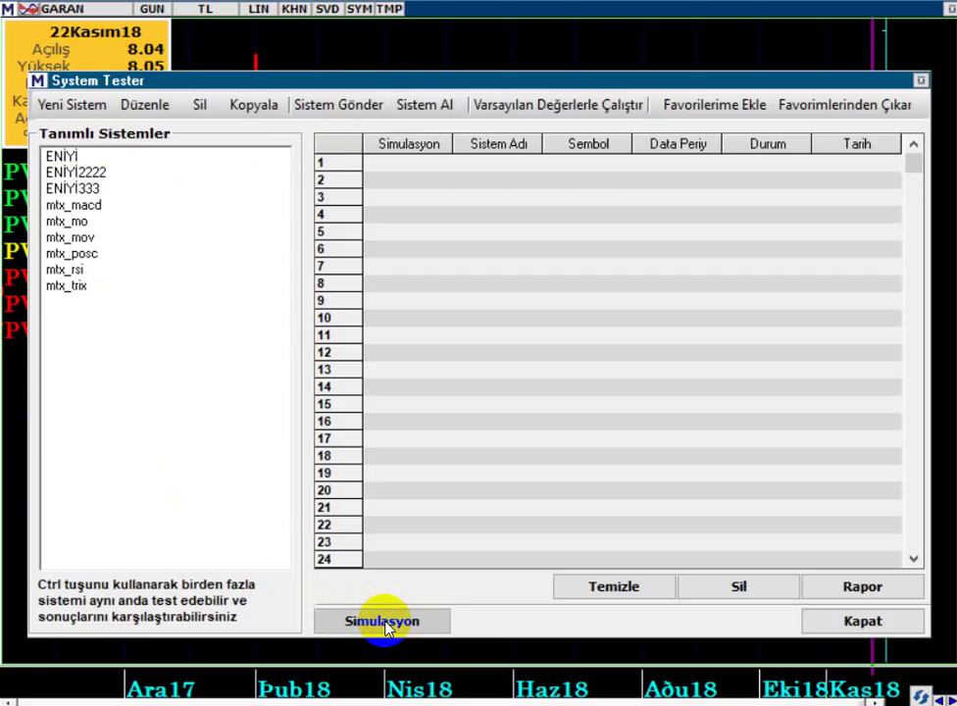
{"action": "left_click", "coordinate": [385, 623]}
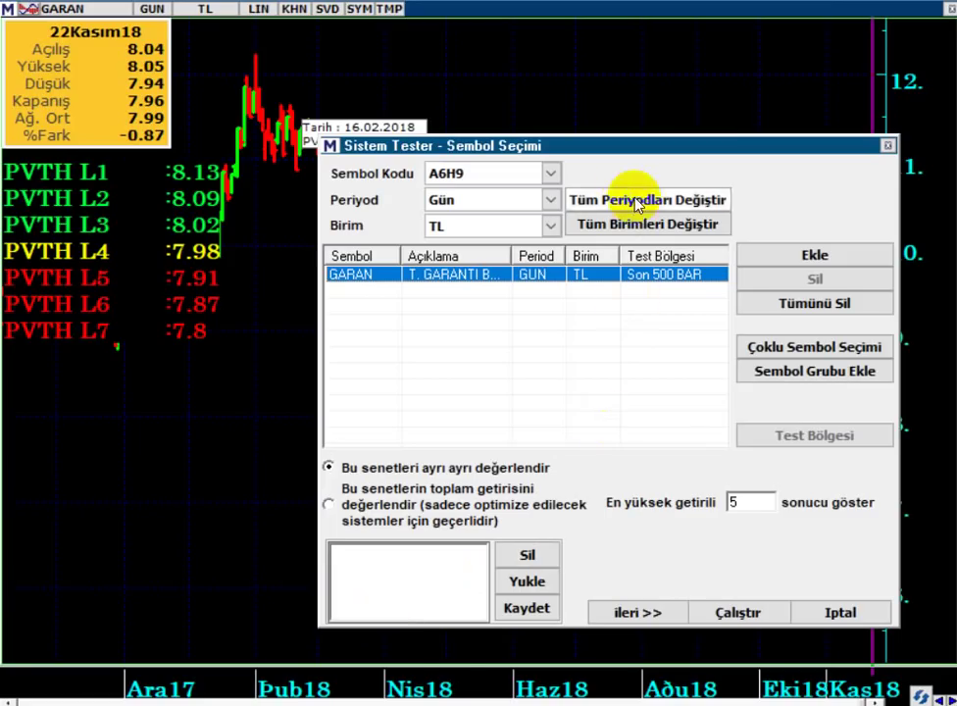
{"action": "left_click_drag", "start_coordinate": [604, 149], "coordinate": [477, 97]}
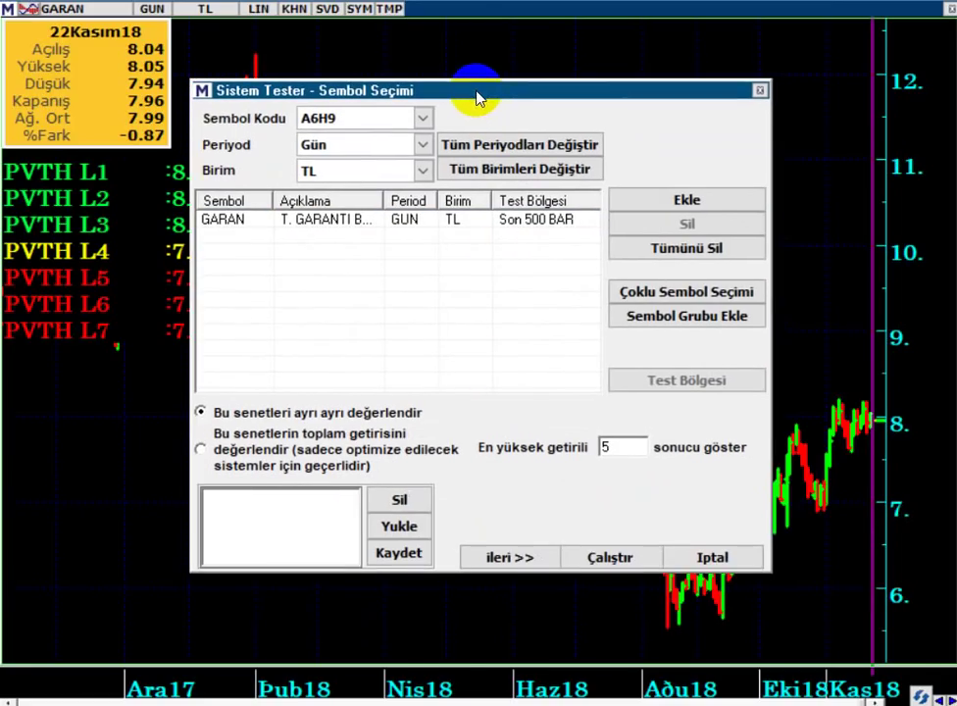